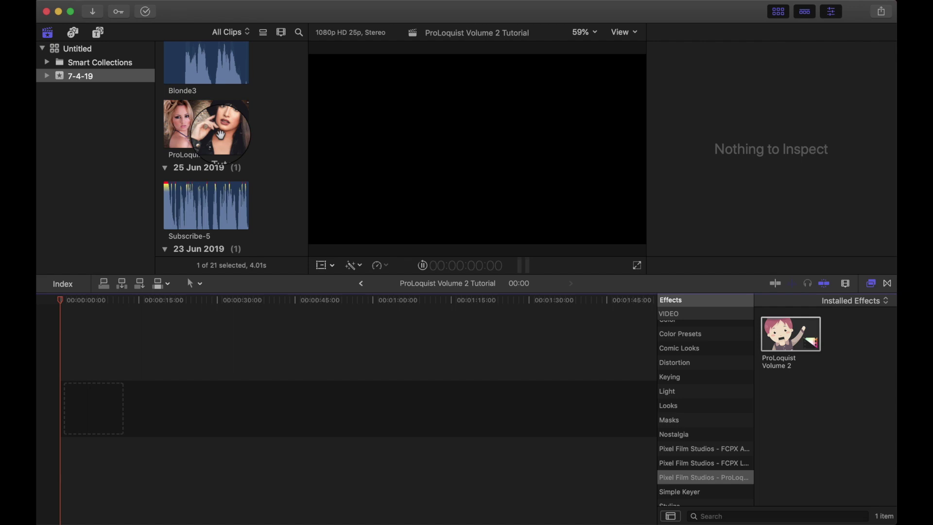
- Add the ProLoquist Volume 2 Tutorial clip to the empty timeline and attach Blonde1, Blonde2 and Blonde3 end to end beneath its start
left_click_drag(221, 135, 314, 409)
scroll(228, 225, "up", 5)
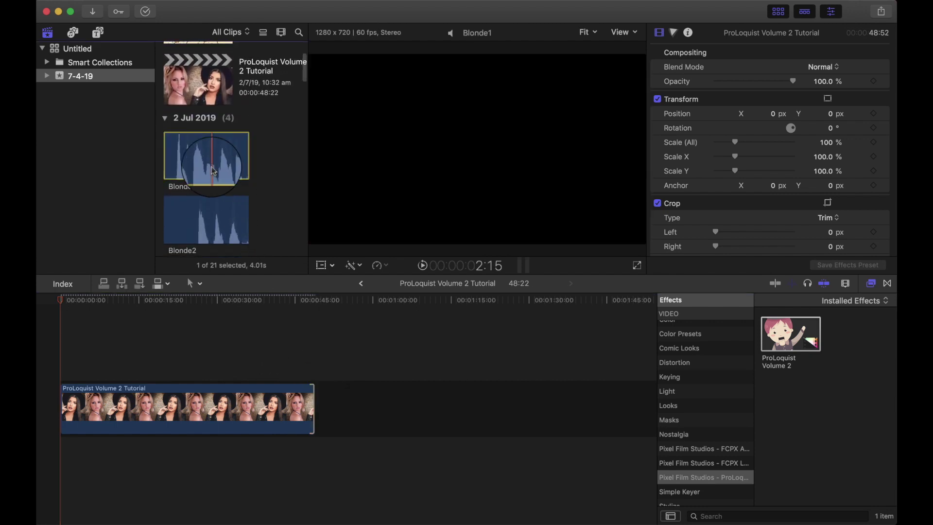
left_click(213, 171)
left_click_drag(212, 167, 68, 452)
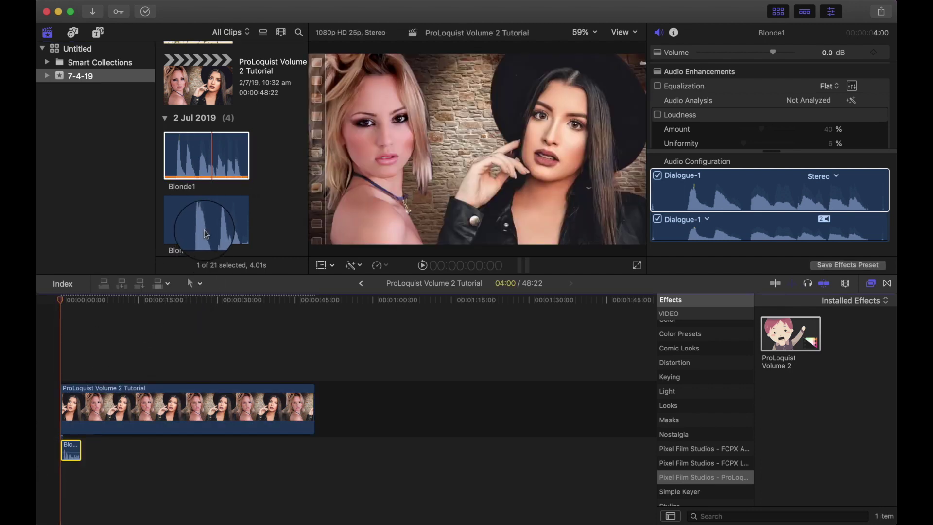
left_click_drag(207, 219, 97, 445)
scroll(209, 194, "down", 5)
left_click(218, 166)
left_click_drag(218, 166, 117, 454)
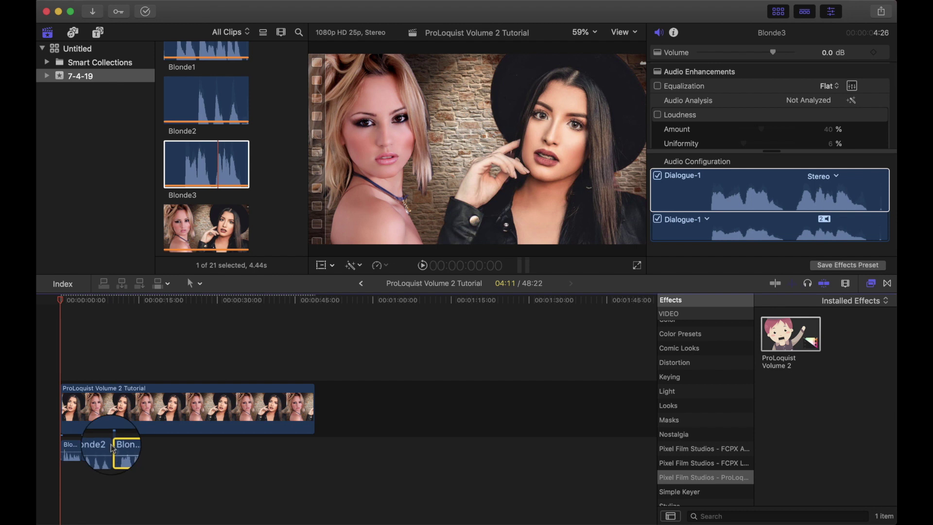
- Split the video clip at 4:00, where the Blonde1 audio ends
left_click(83, 397)
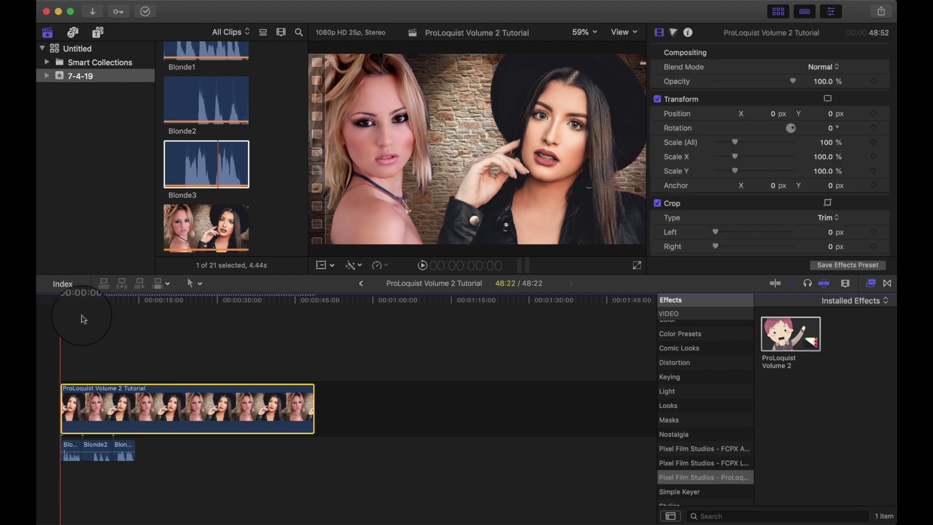
left_click(81, 300)
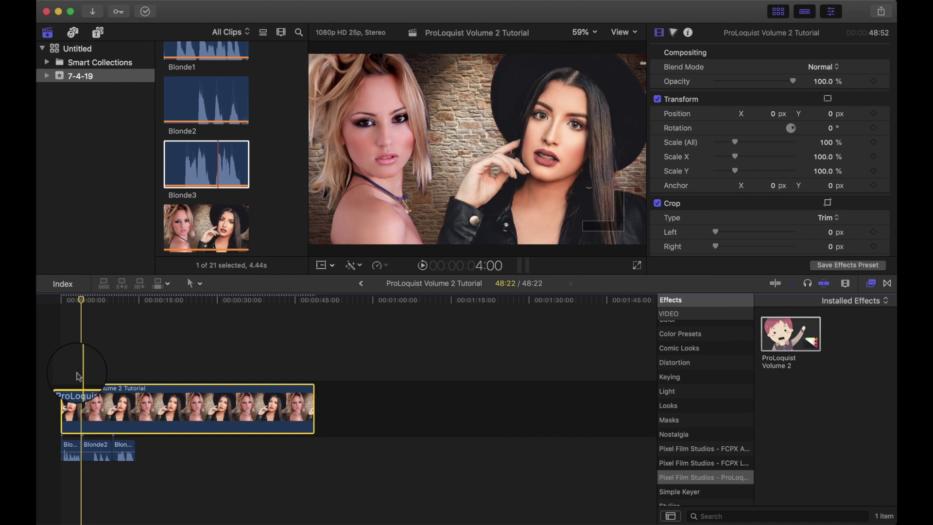
key("super+b")
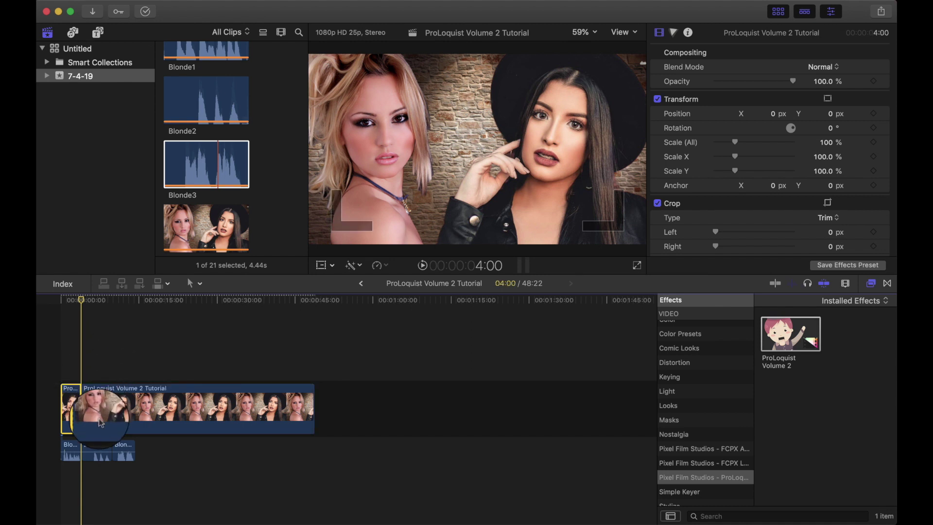
- Split the remaining video clip at 9:22, where the Blonde2 audio ends
left_click(103, 298)
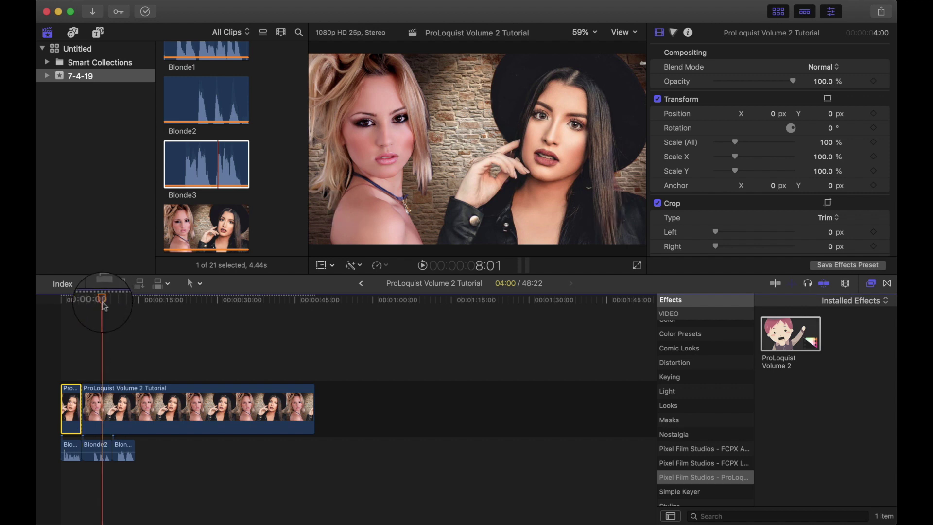
left_click_drag(104, 300, 112, 300)
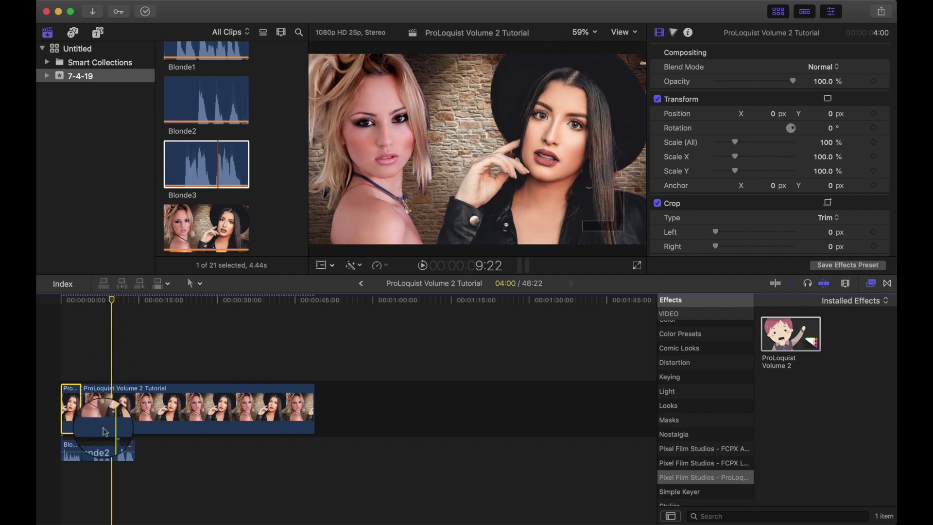
left_click(102, 450)
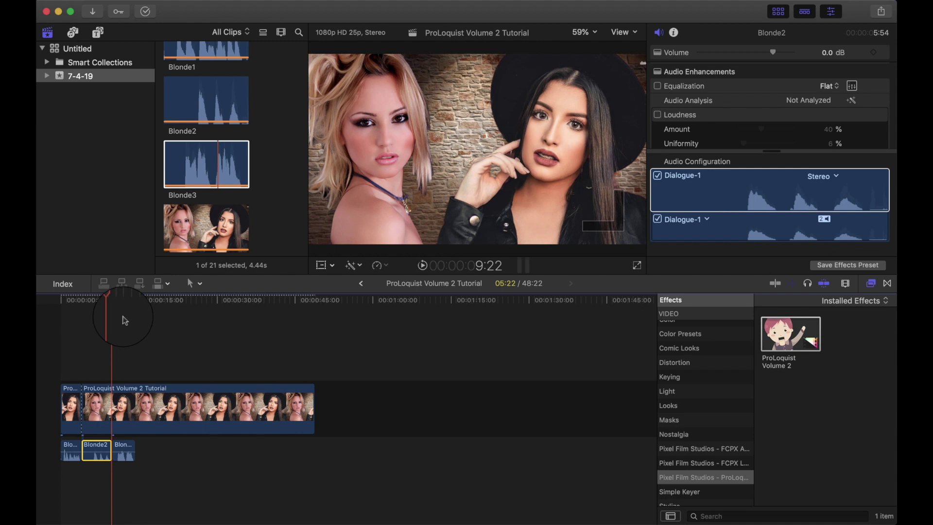
left_click(118, 399)
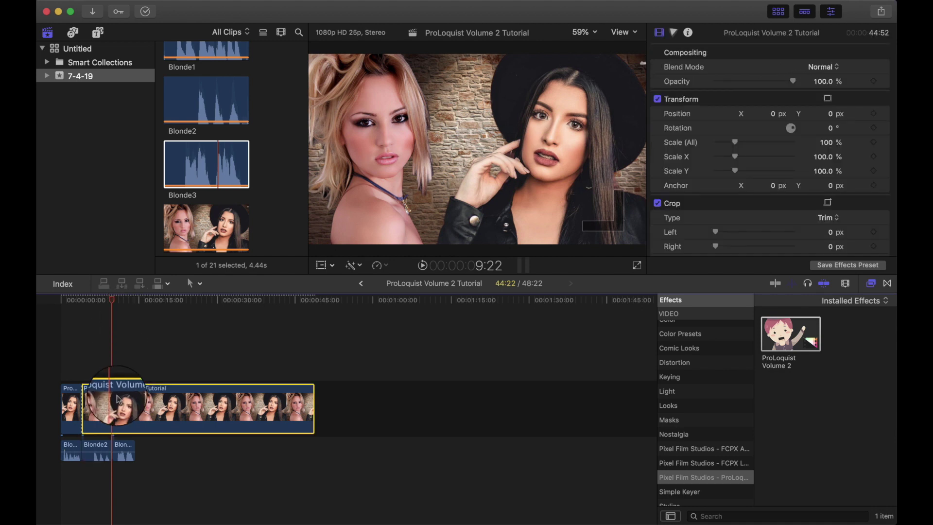
key("super+b")
- Cut the video at 14:08, where the Blonde3 audio ends, and delete the leftover footage after it
left_click(123, 452)
left_click_drag(109, 301, 135, 301)
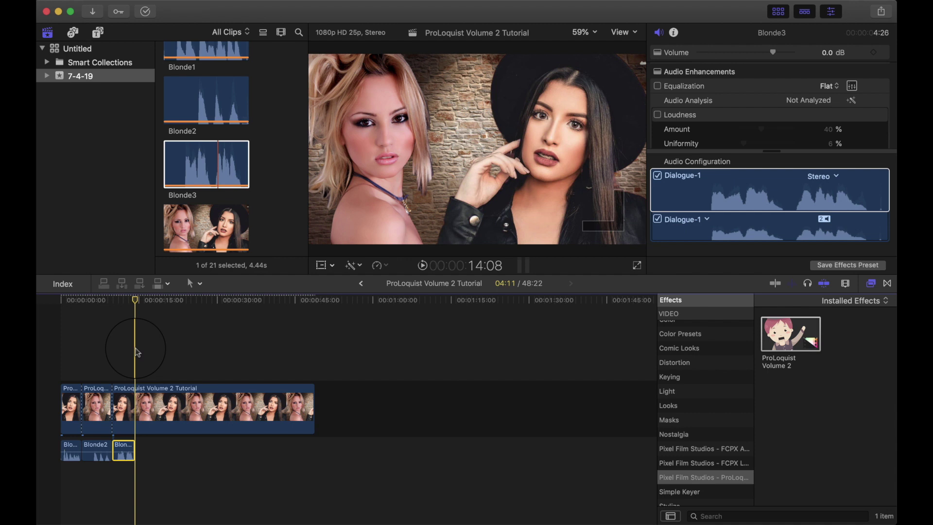
left_click(138, 419)
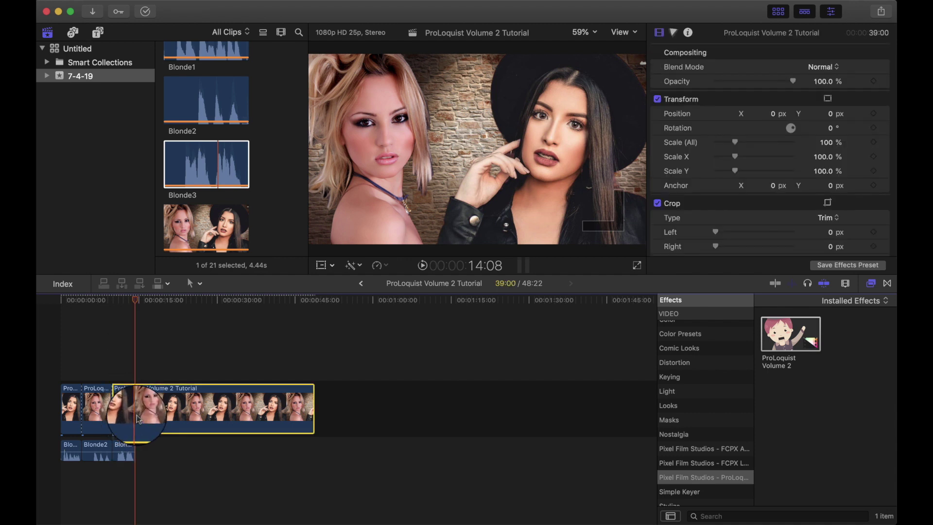
key("super+b")
key("Delete")
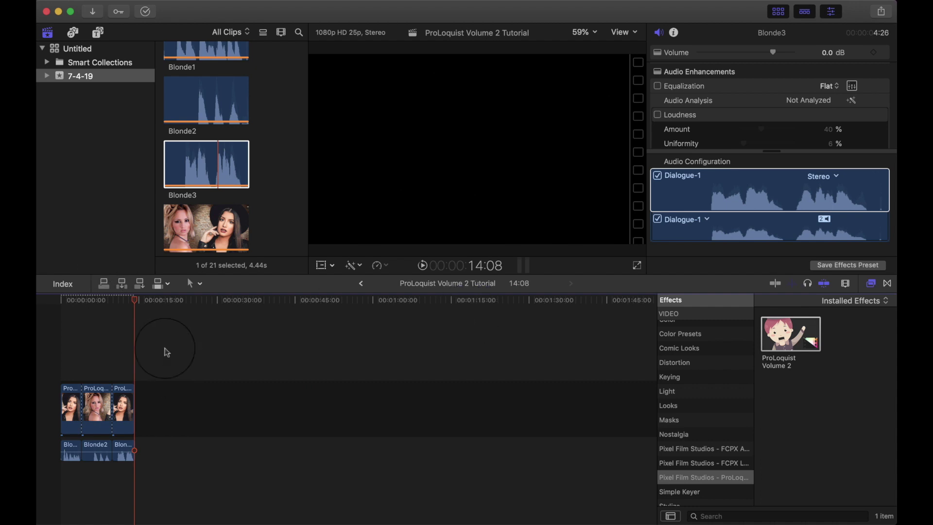
- Apply the ProLoquist Volume 2 effect to the first video segment
left_click(71, 411)
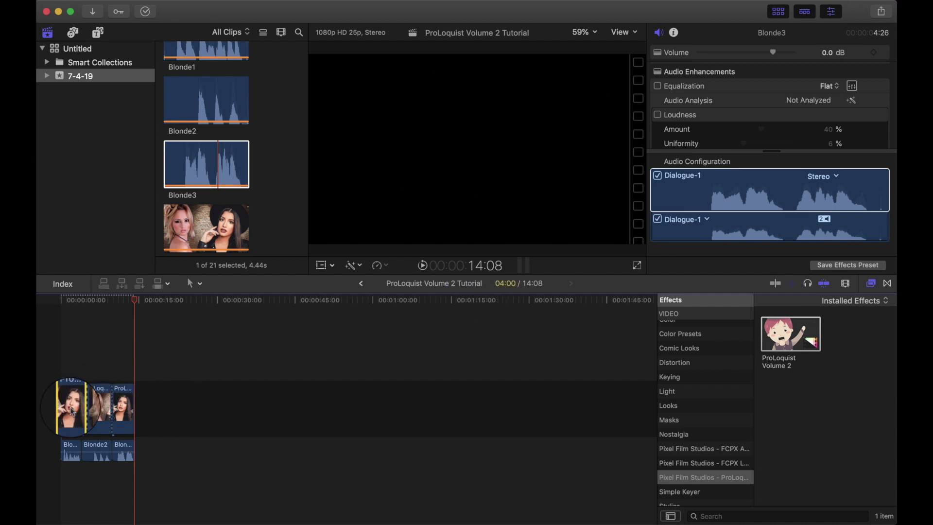
left_click(803, 334)
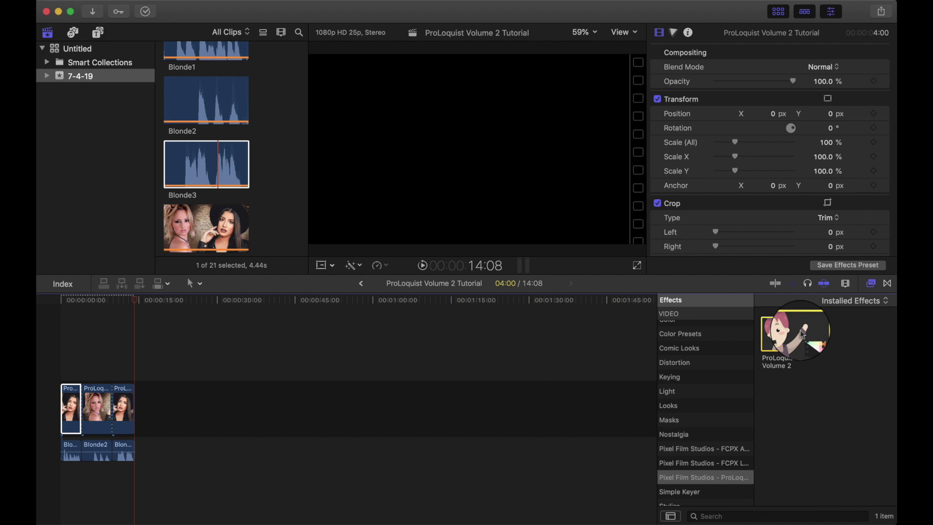
left_click_drag(803, 334, 92, 402)
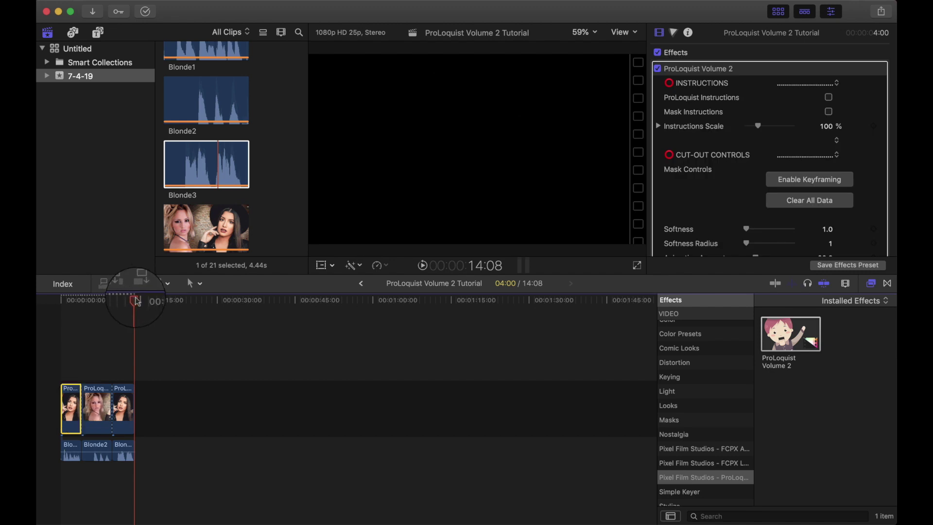
- At the timeline start, show the ProLoquist instructions at 176% scale to read them, and hide them again
left_click_drag(133, 295, 60, 301)
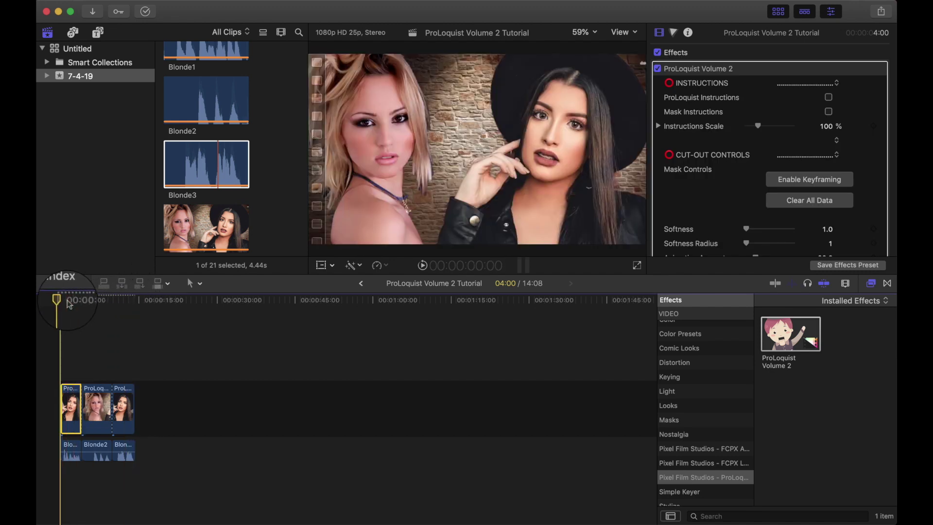
left_click(830, 98)
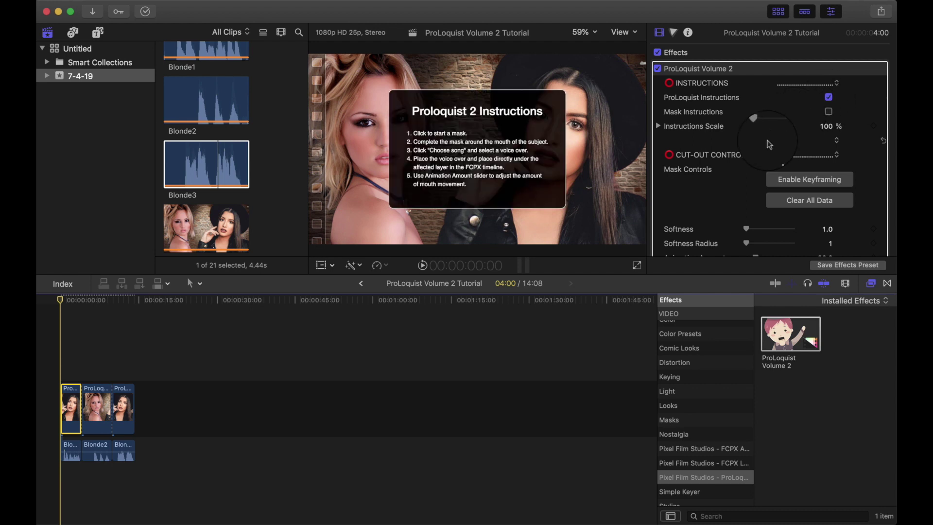
left_click_drag(758, 125, 767, 126)
left_click(830, 97)
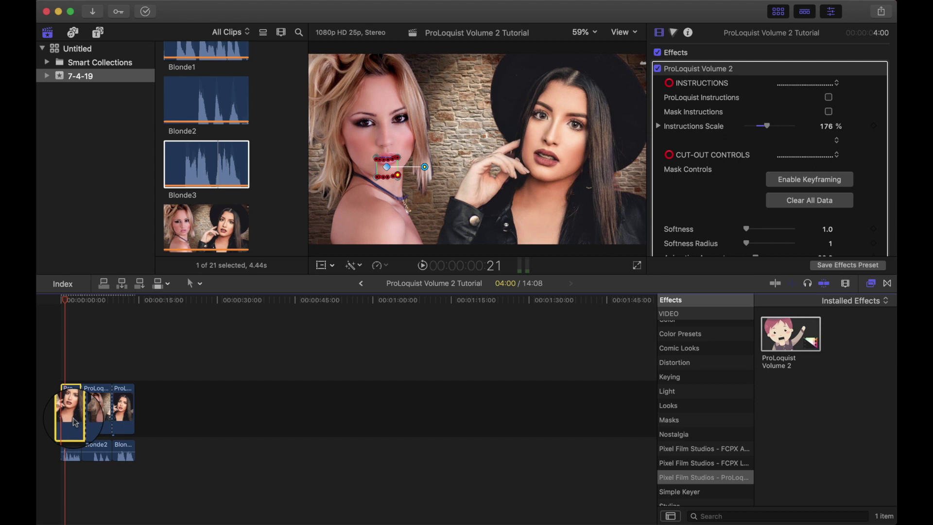
- Load Blonde1.mp3 from the Desktop as the ProLoquist effect's audio for the first segment
scroll(840, 227, "down", 3)
scroll(840, 227, "down", 3)
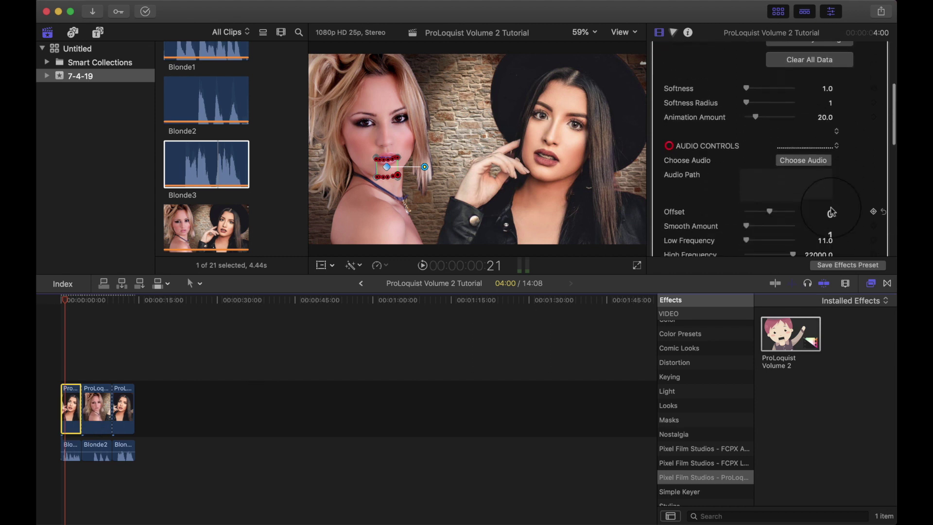
left_click(815, 165)
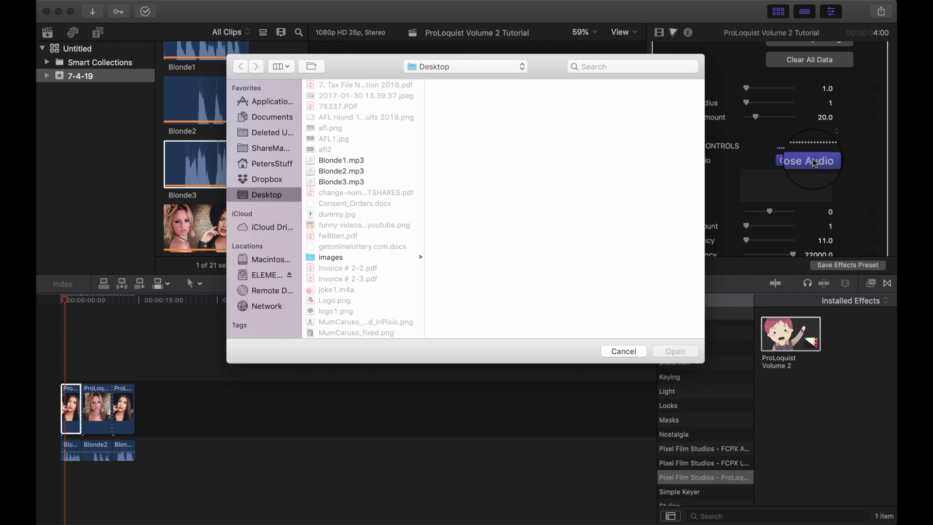
left_click(330, 161)
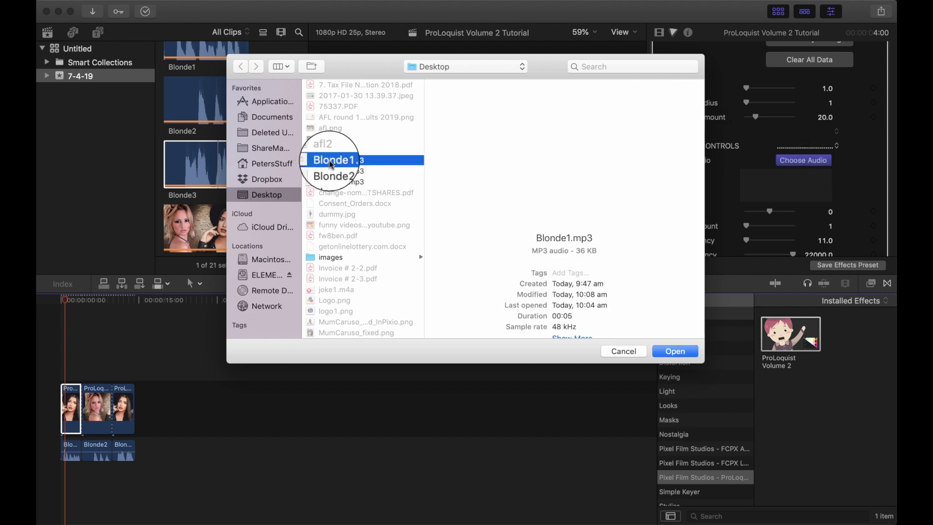
left_click(678, 352)
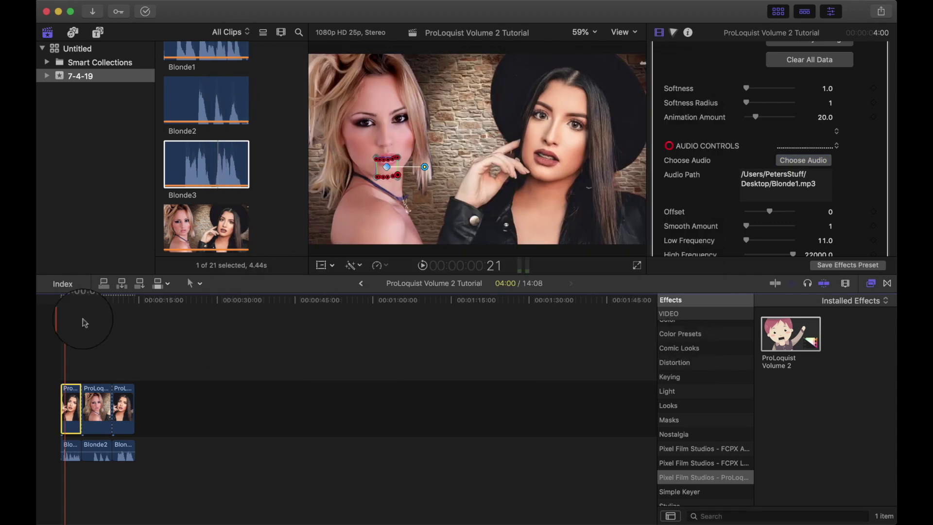
- Play back the first segment several times to check the mouth animation against the audio and review the effect's settings
left_click(62, 301)
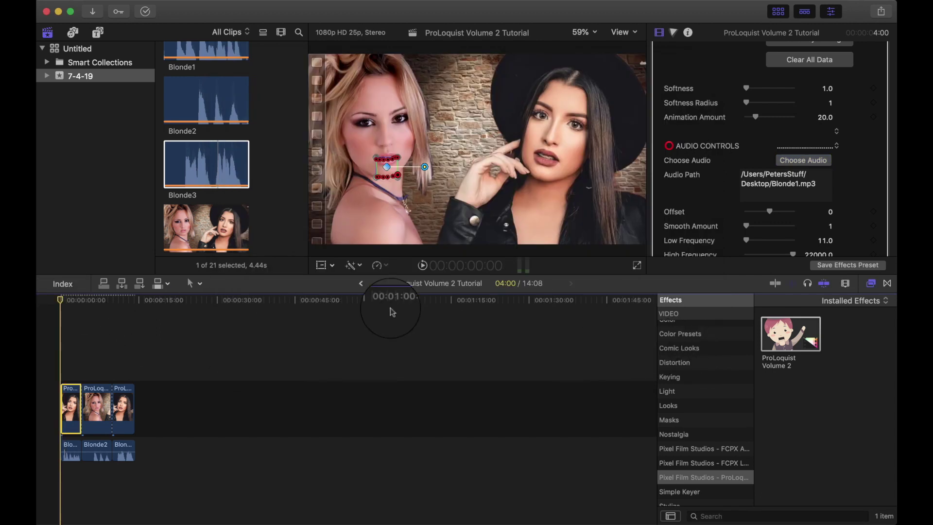
left_click(423, 266)
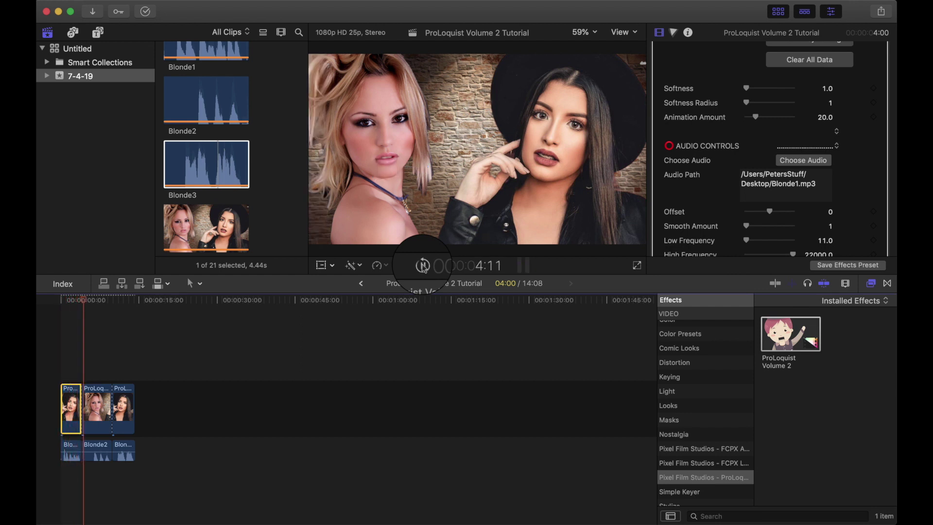
left_click(422, 266)
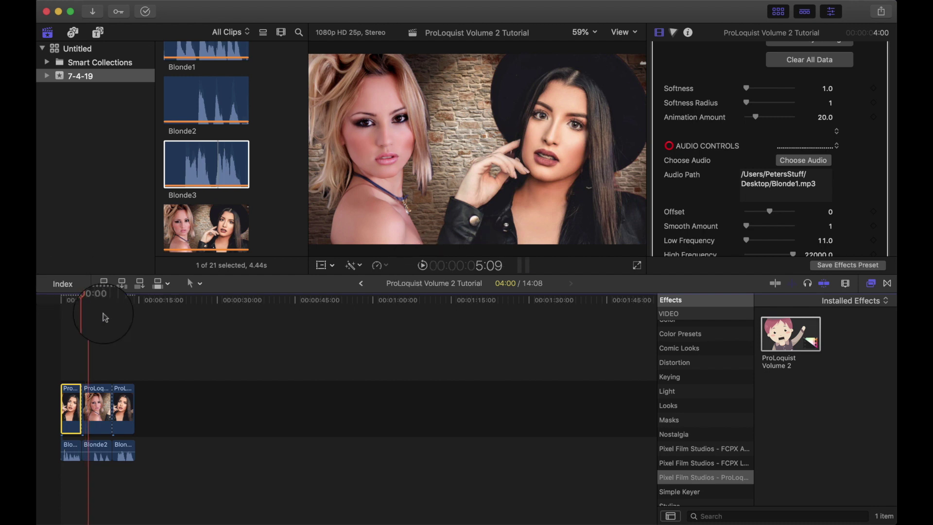
left_click_drag(91, 304, 69, 300)
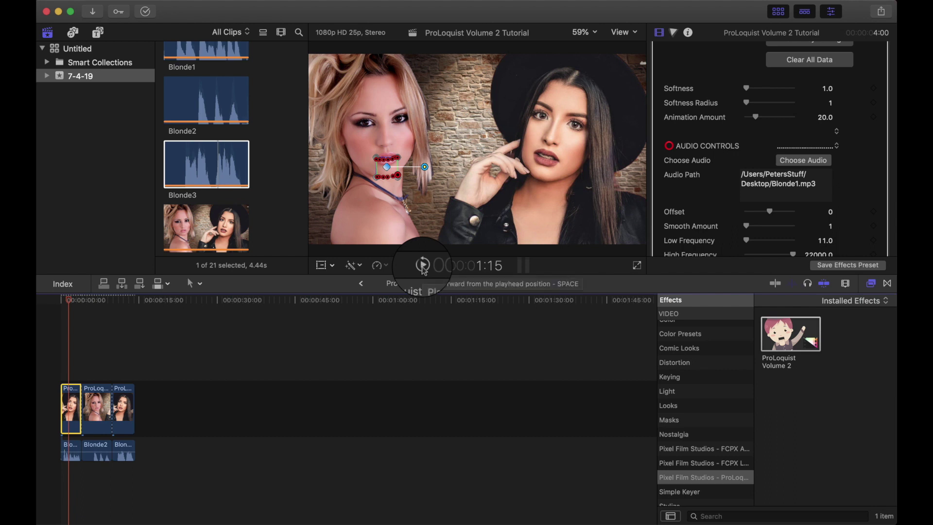
scroll(856, 195, "down", 3)
scroll(856, 196, "up", 3)
scroll(856, 196, "up", 4)
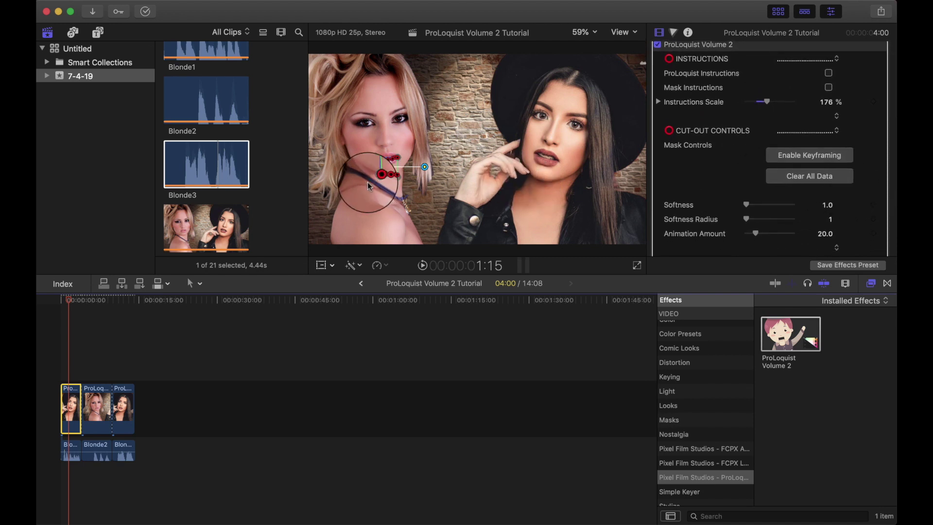
left_click(60, 299)
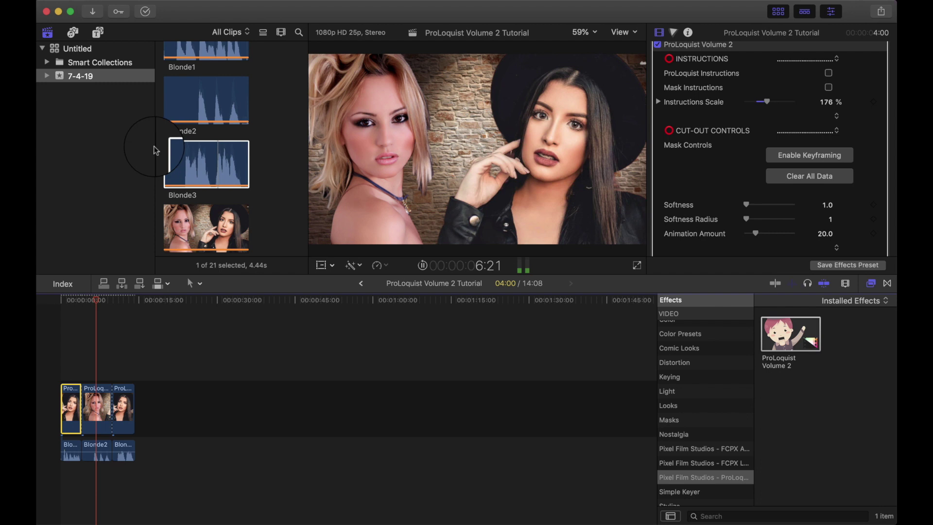
left_click(69, 305)
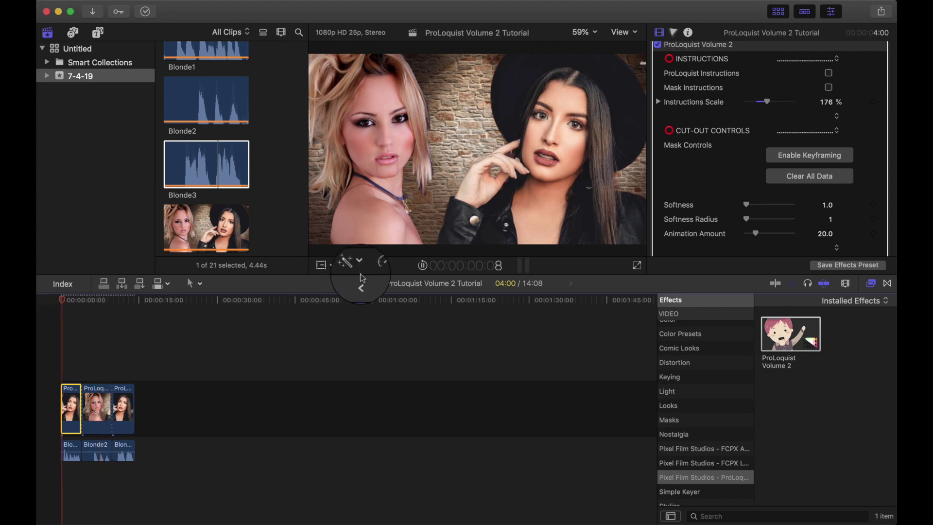
left_click(423, 266)
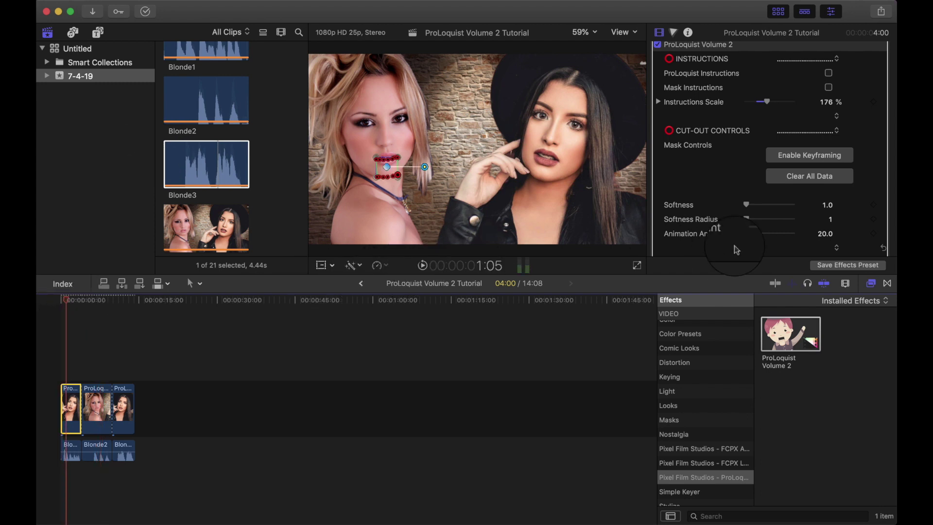
- Set the effect's Softness to 29.0 and play the first segment from the start to check the mouth blending
left_click(749, 210)
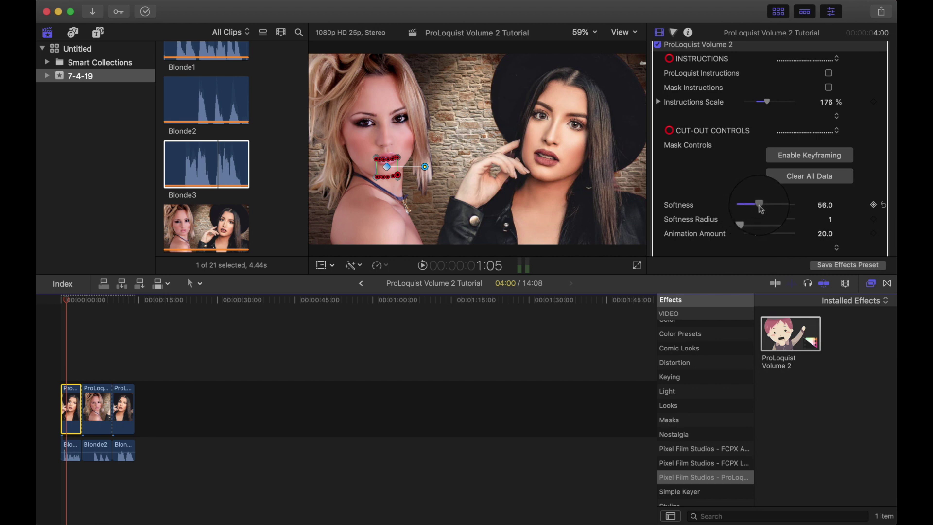
left_click_drag(758, 205, 758, 206)
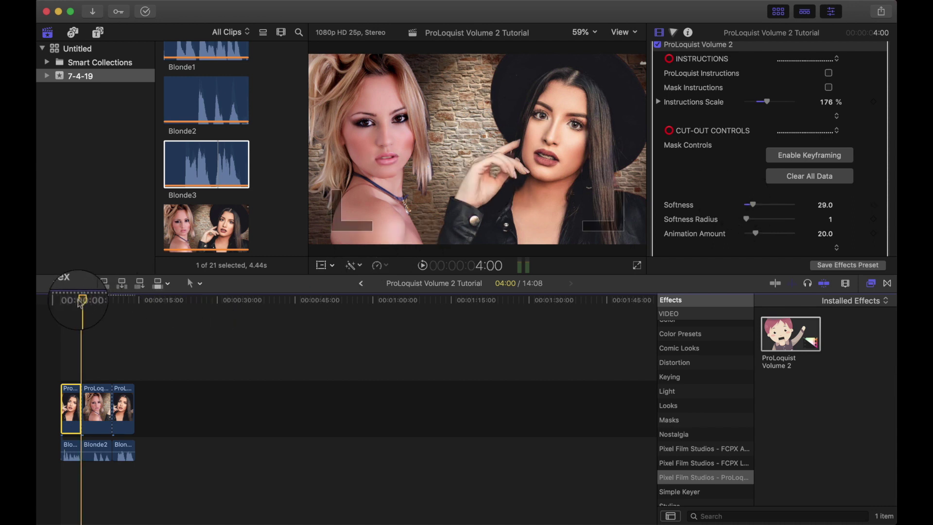
left_click(61, 300)
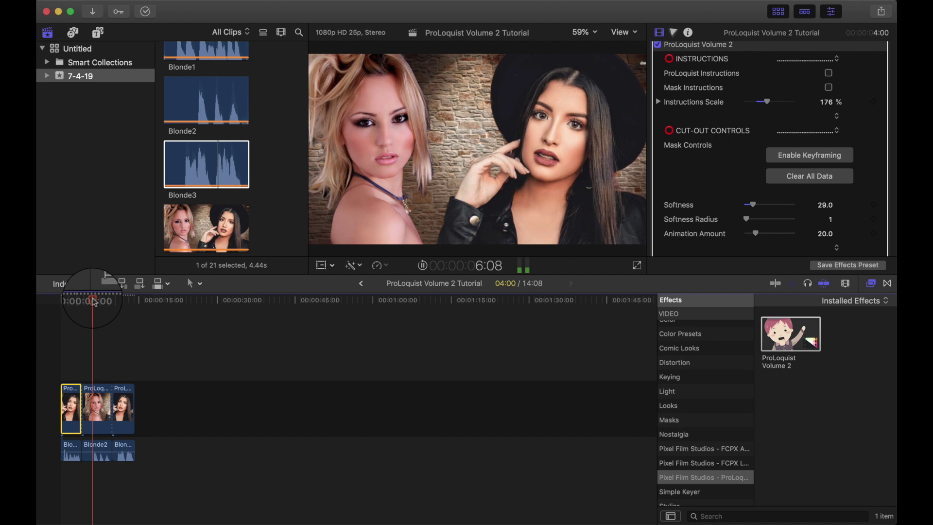
left_click(423, 266)
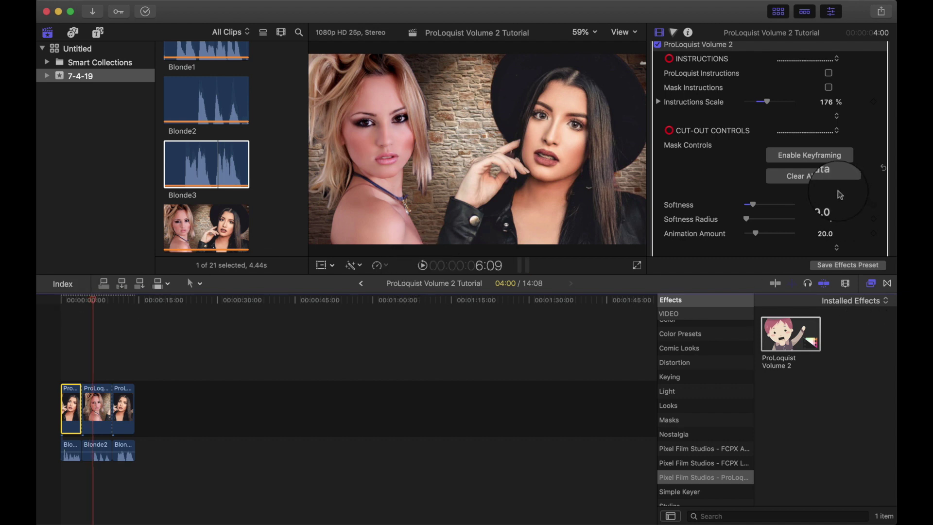
- Apply the ProLoquist Volume 2 effect to the second clip segment and select that segment
scroll(836, 197, "down", 1)
scroll(836, 197, "down", 8)
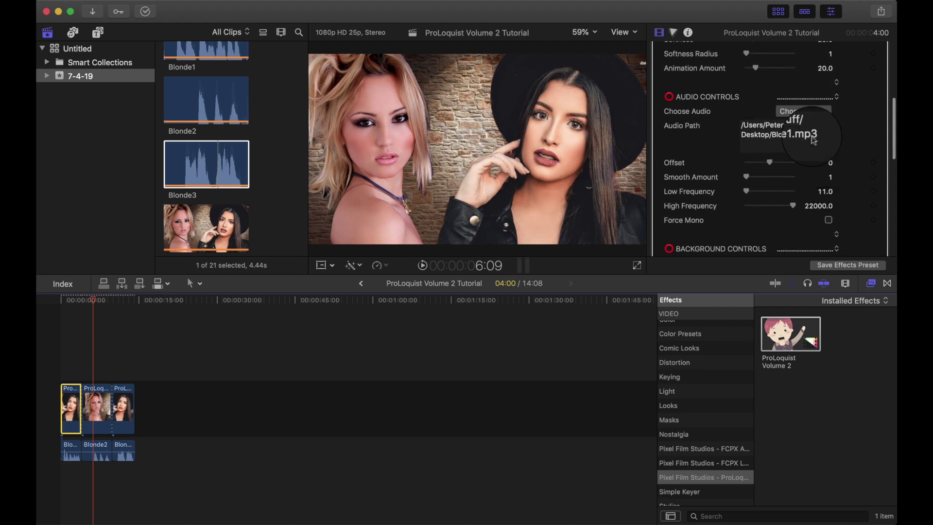
scroll(811, 136, "up", 10)
left_click_drag(791, 334, 100, 417)
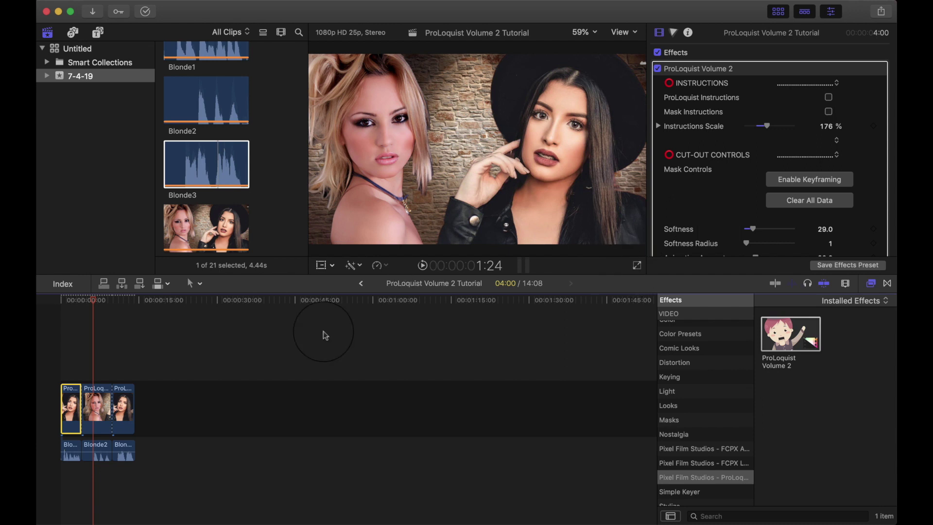
left_click(93, 415)
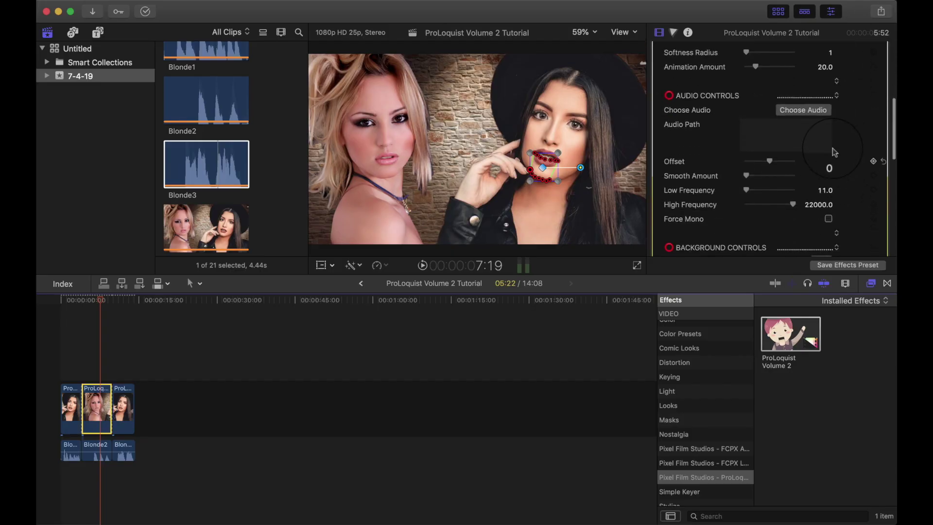
- Load Blonde2.mp3 from the Desktop as the ProLoquist effect's audio for the second segment
left_click(804, 110)
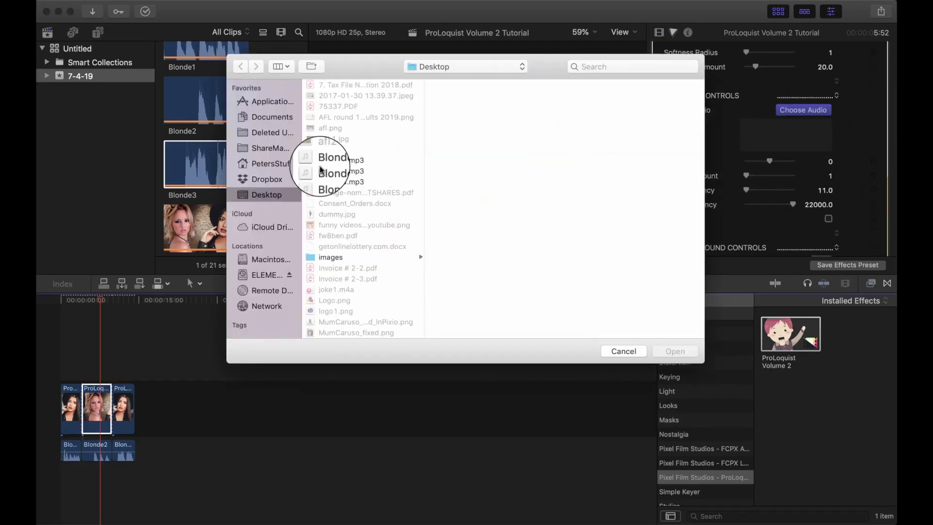
left_click(353, 171)
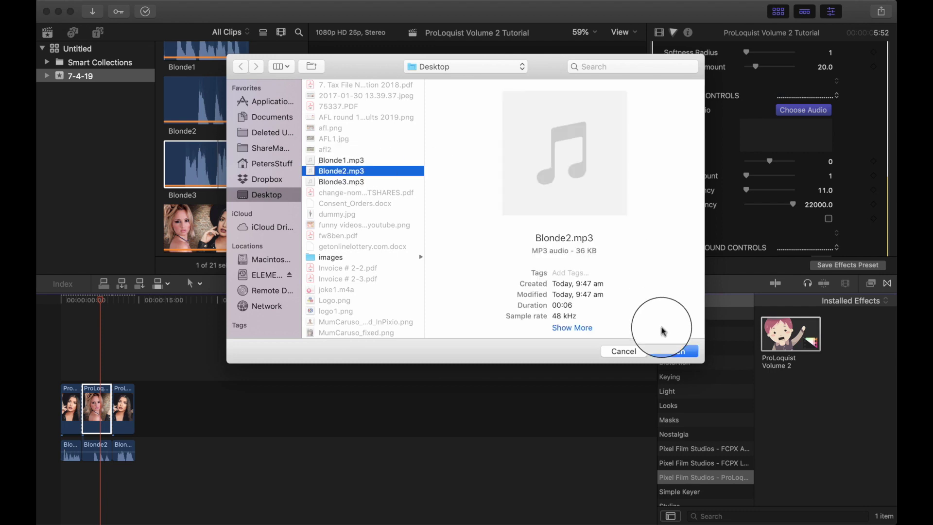
left_click(673, 353)
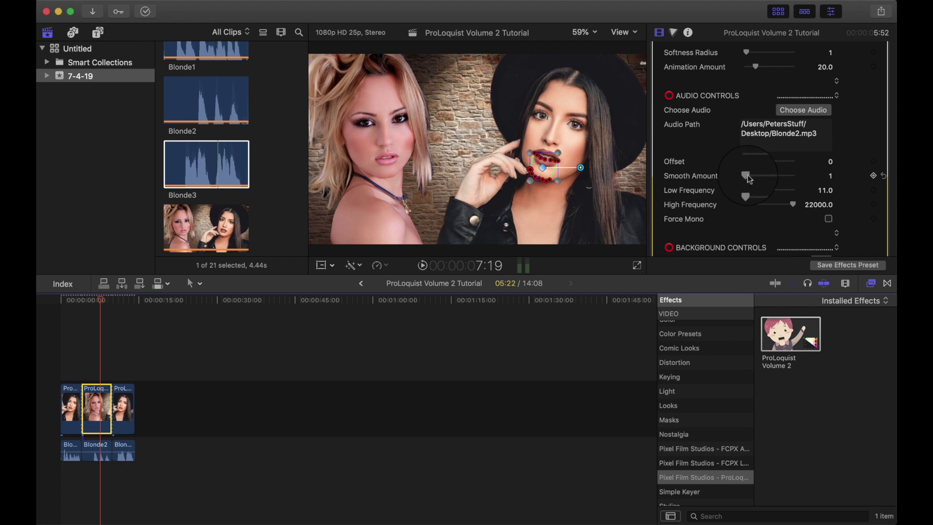
- Set the second segment's Softness to 27.0 and its Softness Radius to 1
scroll(749, 179, "up", 6)
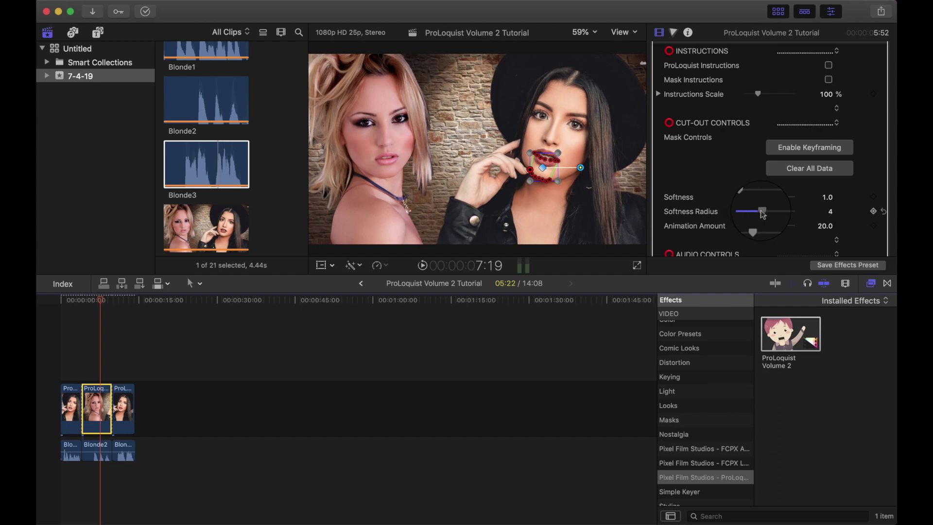
left_click_drag(769, 212, 738, 213)
mouse_move(749, 213)
left_mouse_down()
mouse_move(784, 220)
mouse_move(704, 214)
mouse_move(737, 208)
left_mouse_up()
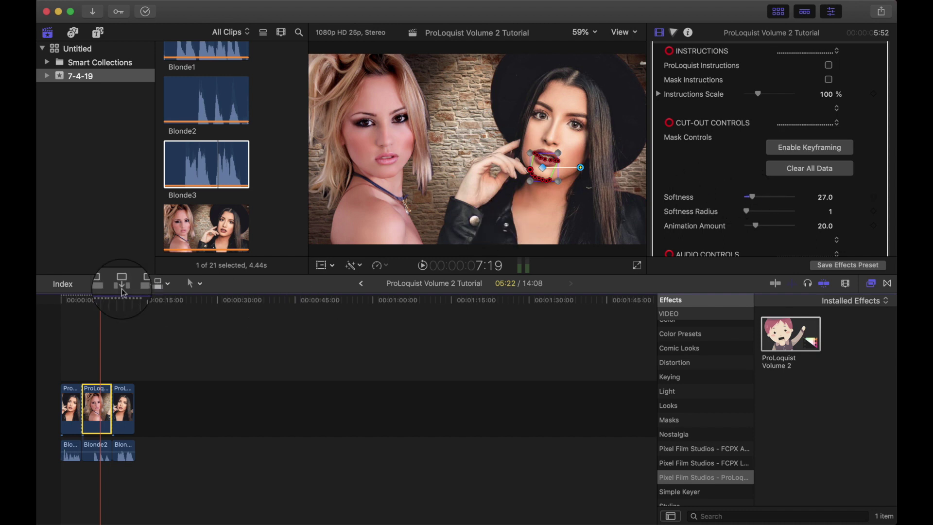
- Play the timeline from the start to check the mouth movement, and set the second segment's Animation Amount to 30.78
left_click(61, 300)
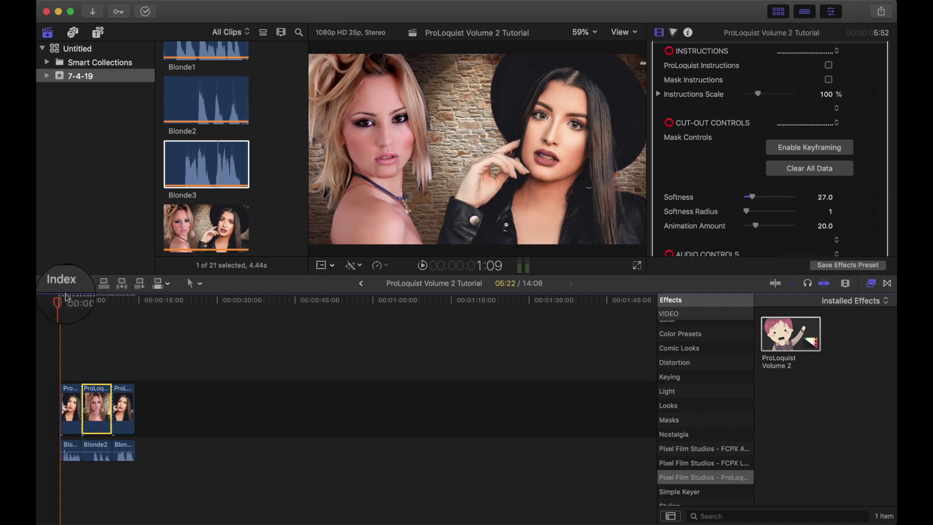
left_click(423, 266)
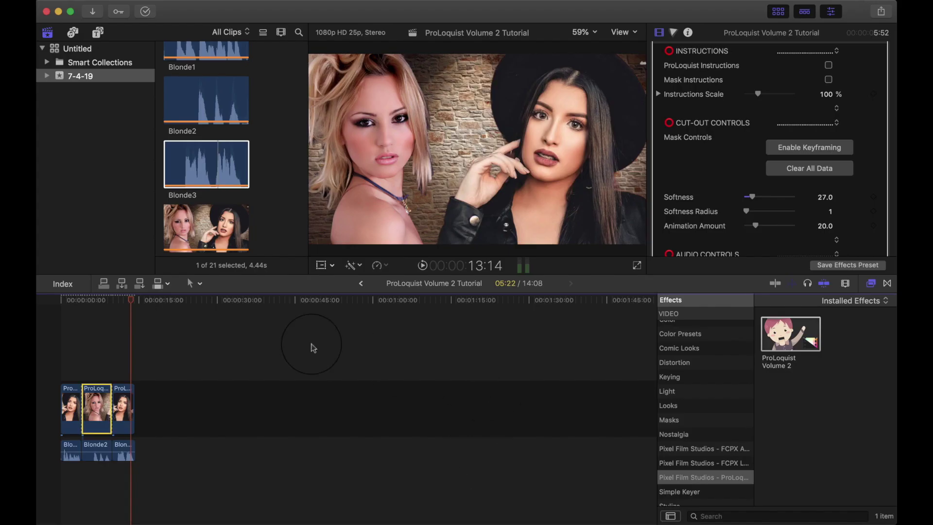
left_click(80, 299)
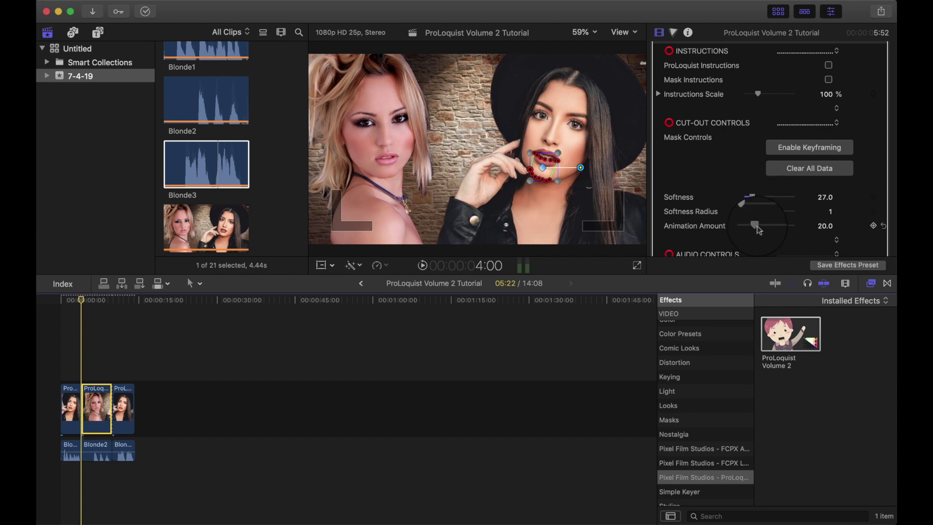
left_click_drag(760, 225, 761, 225)
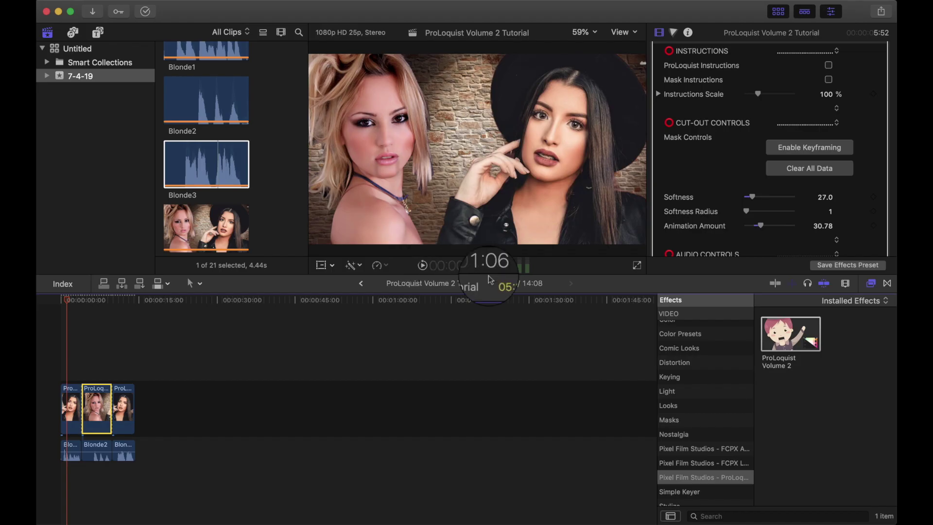
- Apply the ProLoquist Volume 2 effect to the third clip segment
left_click(123, 408)
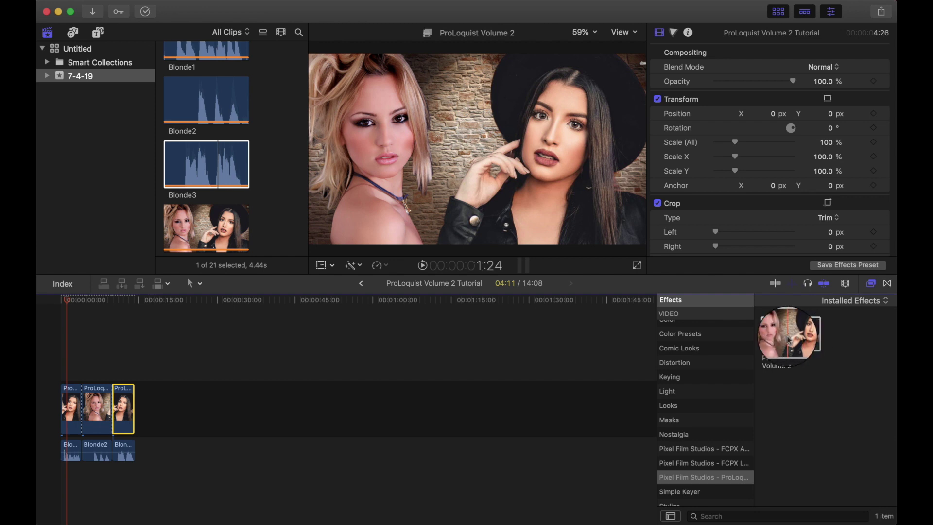
left_click(790, 339)
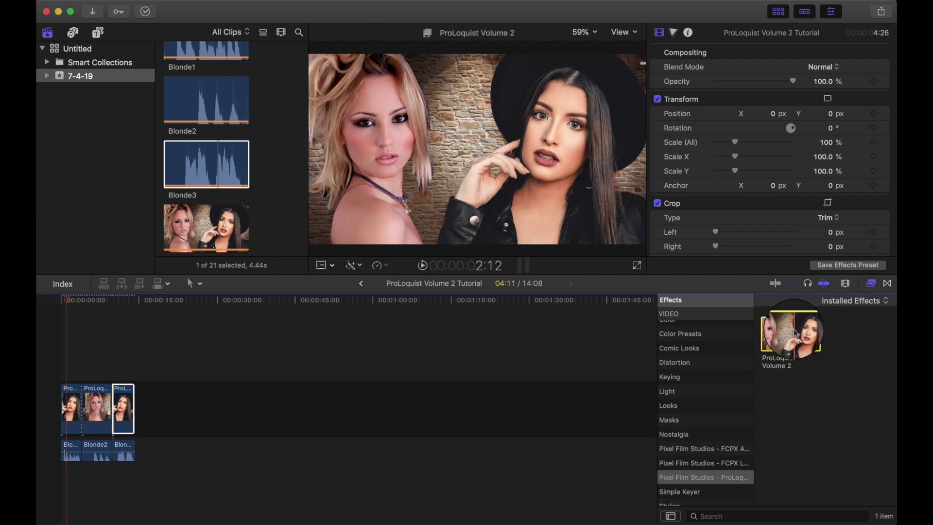
left_click_drag(796, 333, 126, 408)
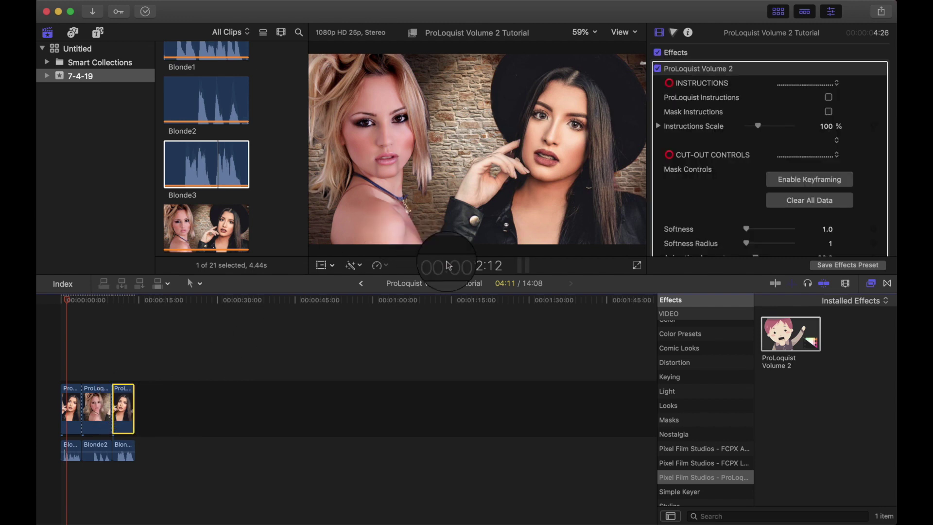
- With the playhead inside the third segment, load Blonde3.mp3 from the Desktop as its ProLoquist audio
left_click(121, 305)
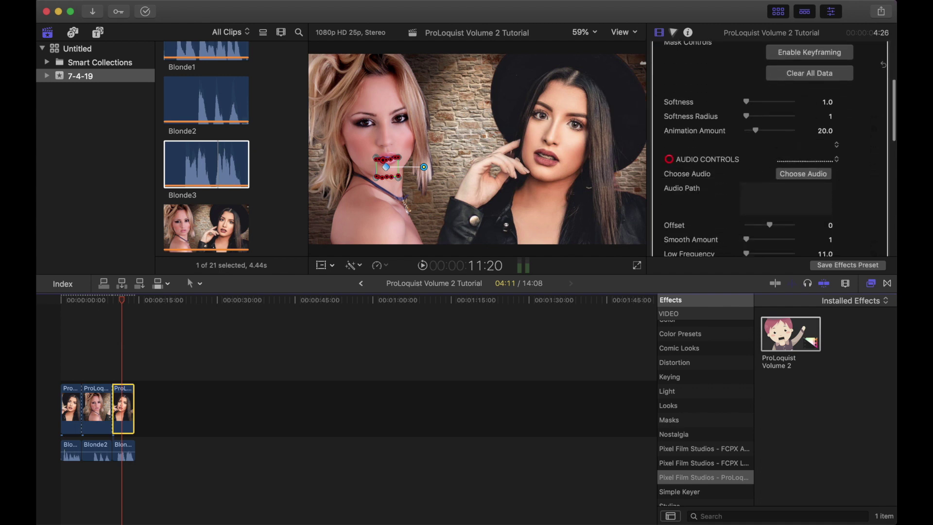
left_click(805, 175)
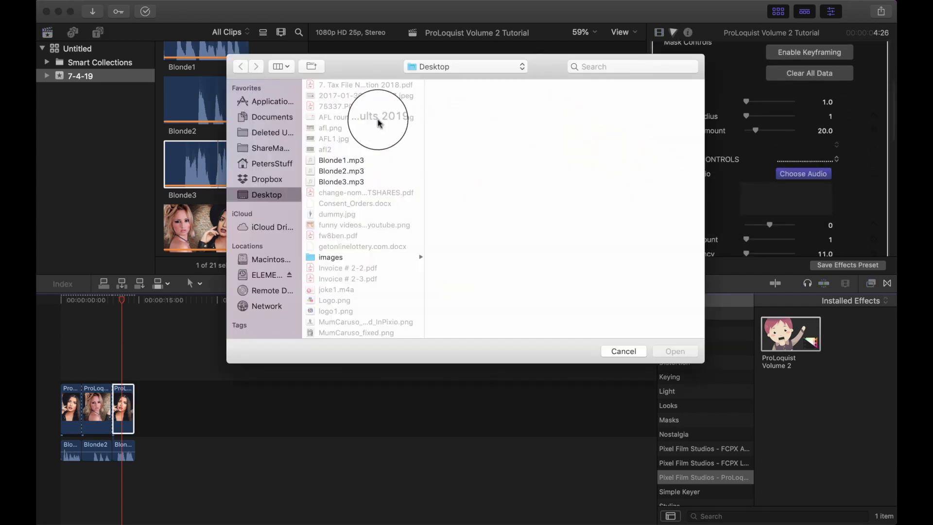
double_click(340, 183)
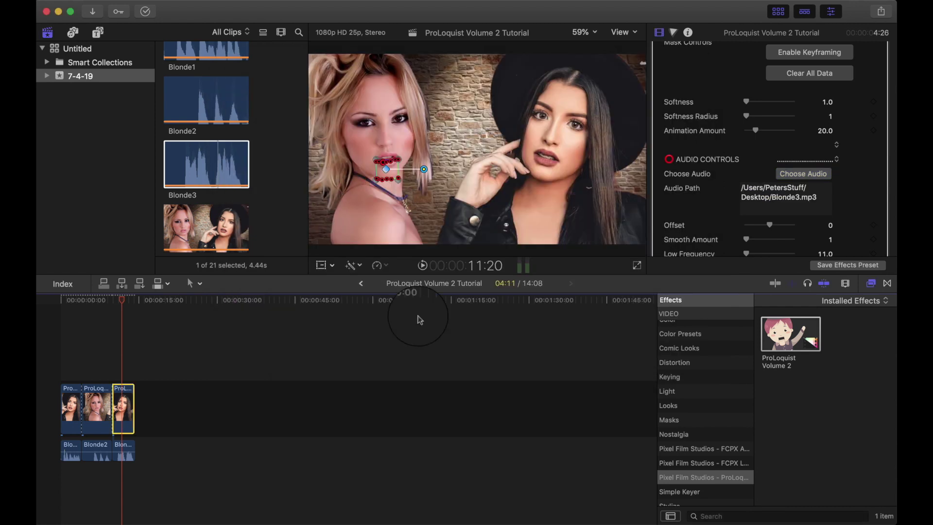
- Play the whole timeline from the start and replay the third segment to check the mouth animation
left_click(60, 300)
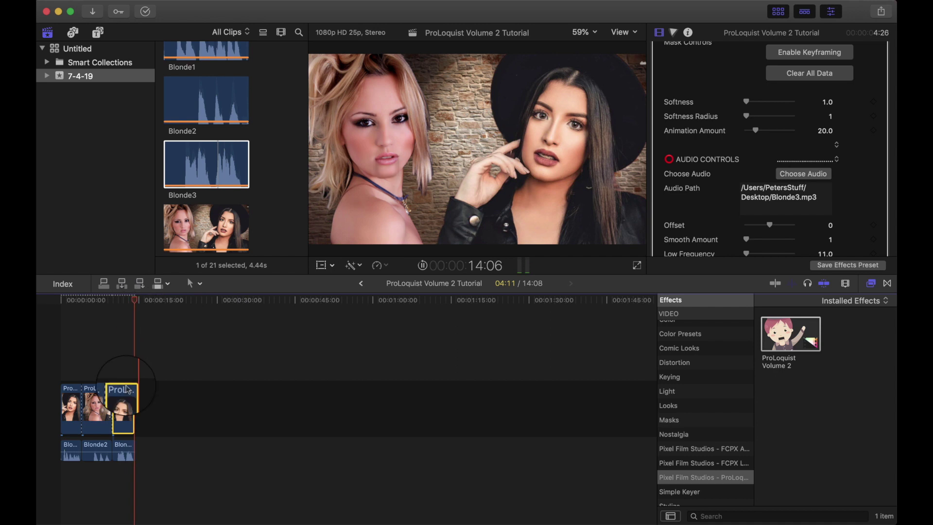
key("space")
left_click(122, 300)
left_click(423, 265)
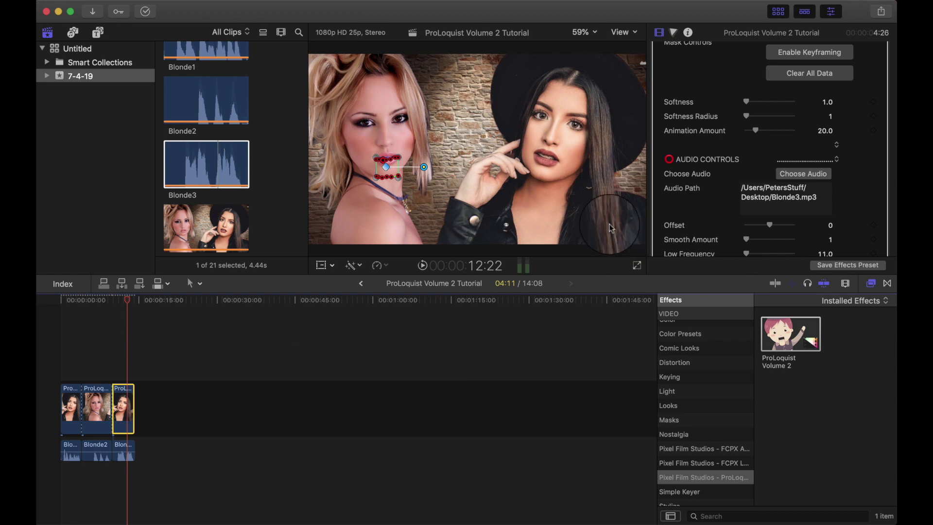
- Set the third segment's Softness to 28.0, review the segment from its start in full screen, and return to its beginning
scroll(766, 187, "up", 5)
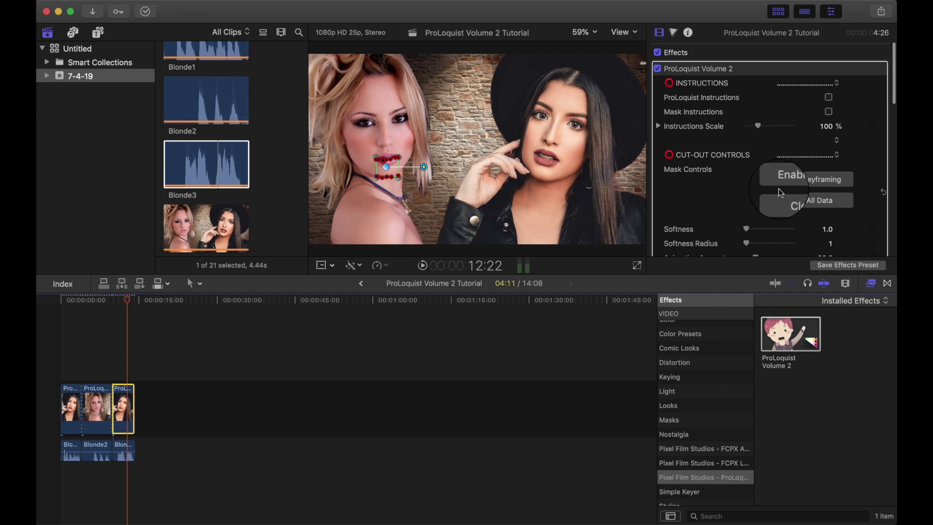
left_click_drag(748, 228, 760, 234)
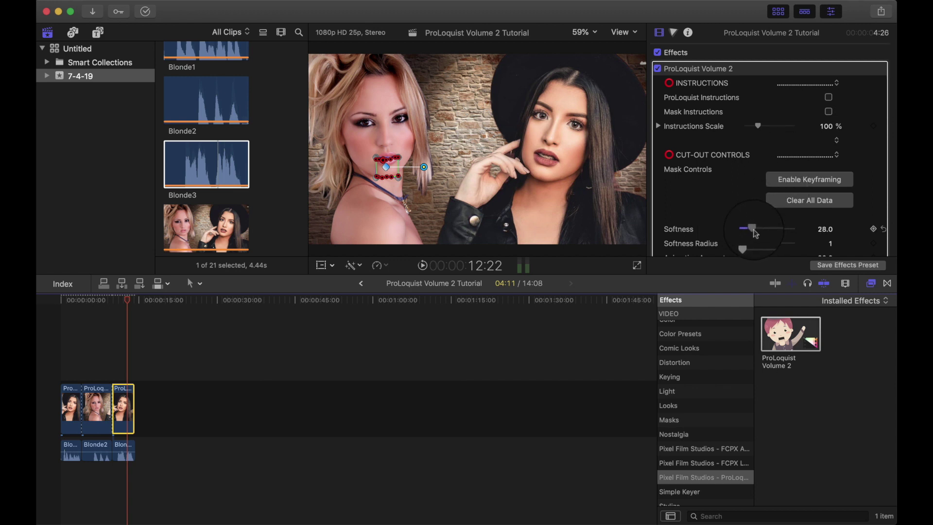
left_click(113, 300)
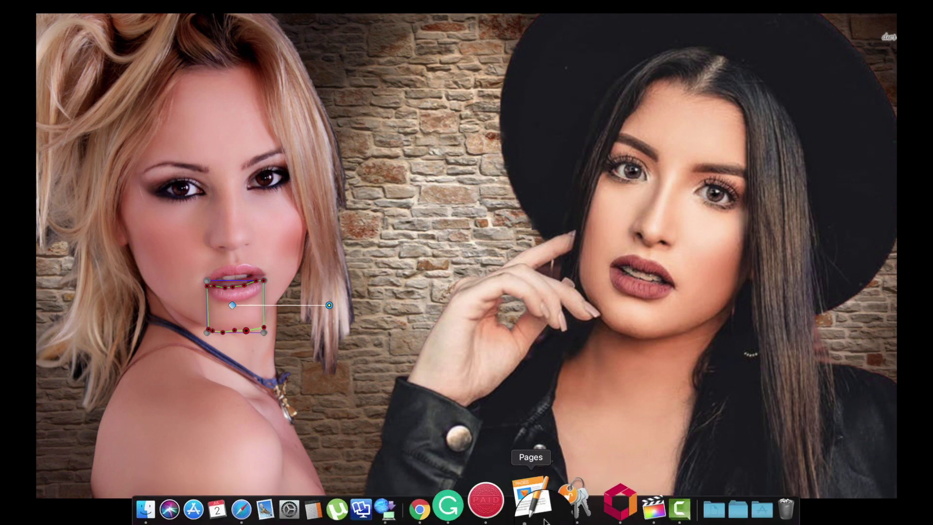
key("Escape")
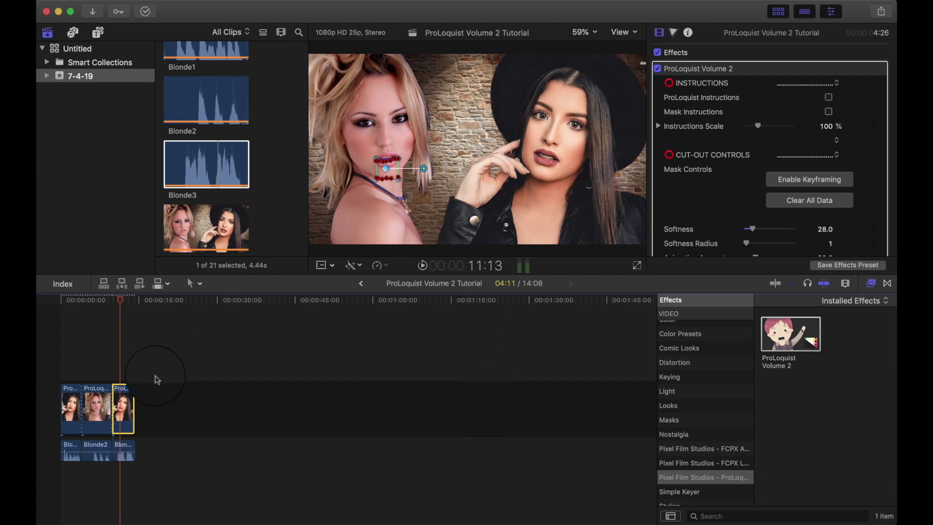
left_click(111, 301)
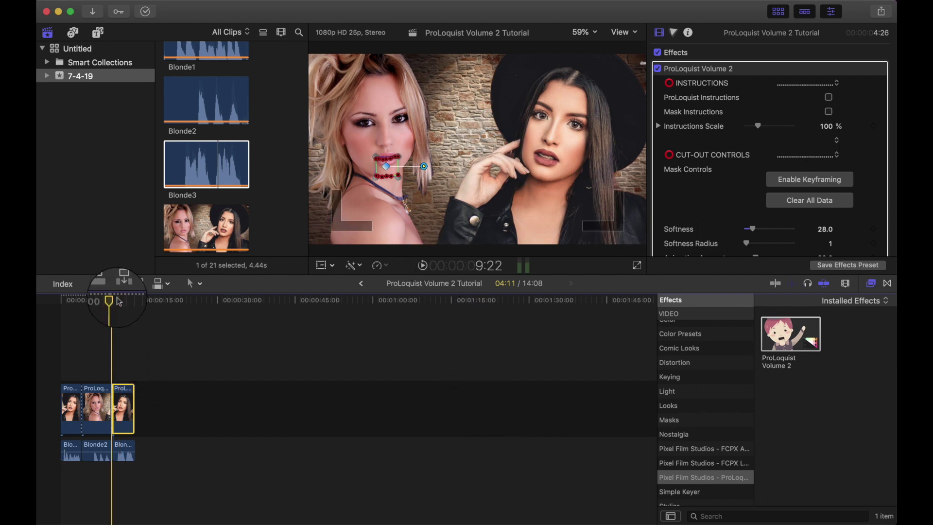